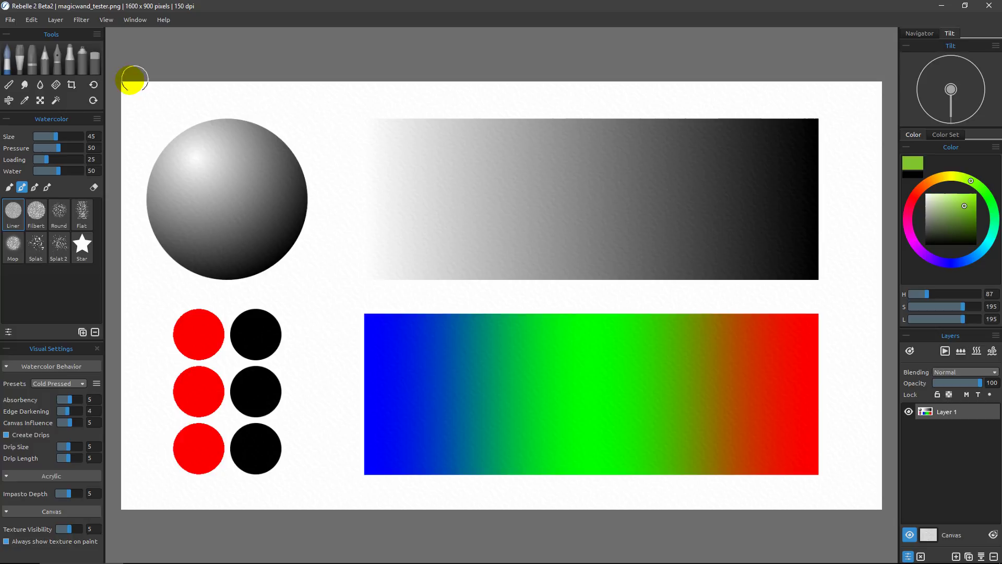
- Activate the Magic Wand and select every black area across the image, sampling the topmost black circle at tolerance 0
click(57, 101)
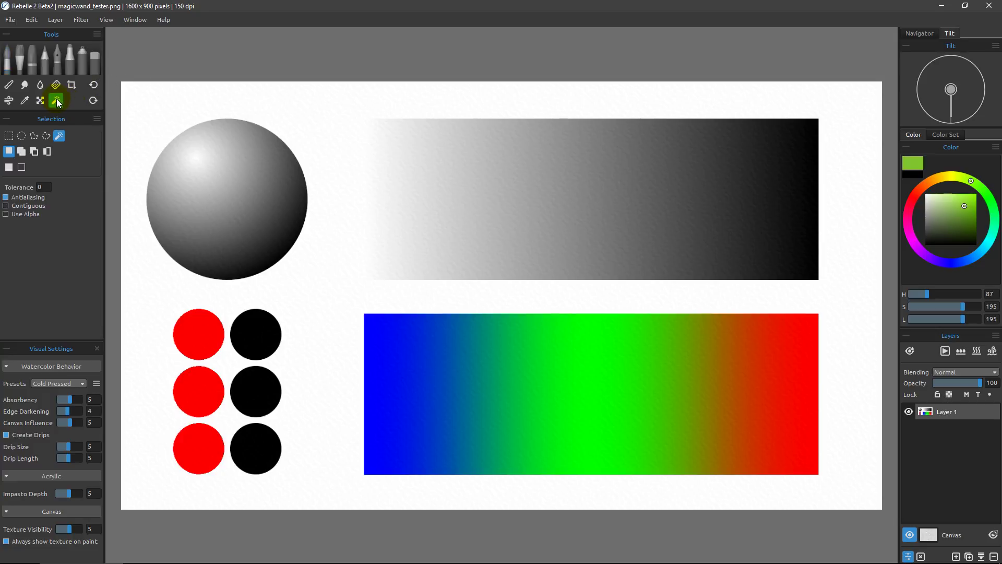
click(9, 135)
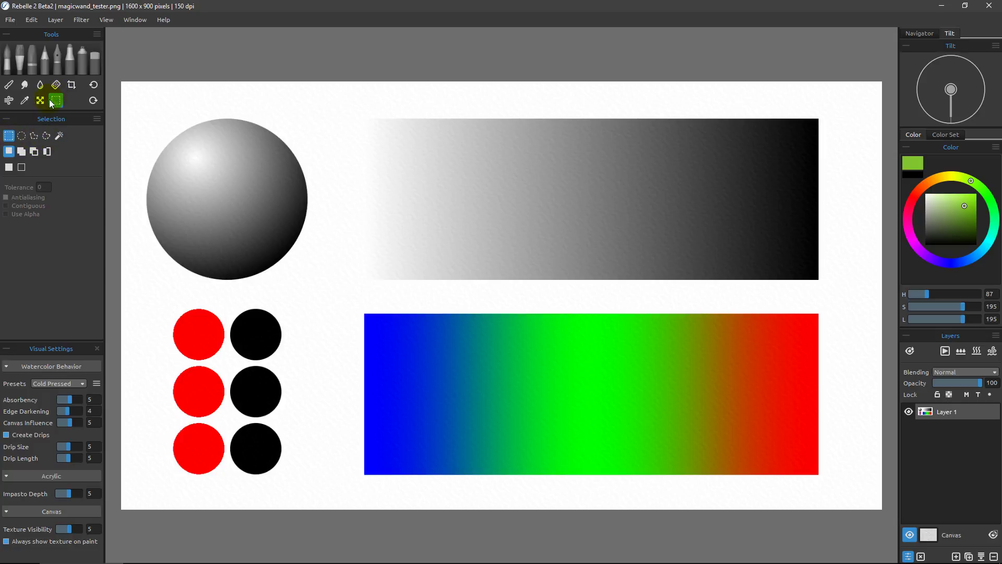
click(58, 135)
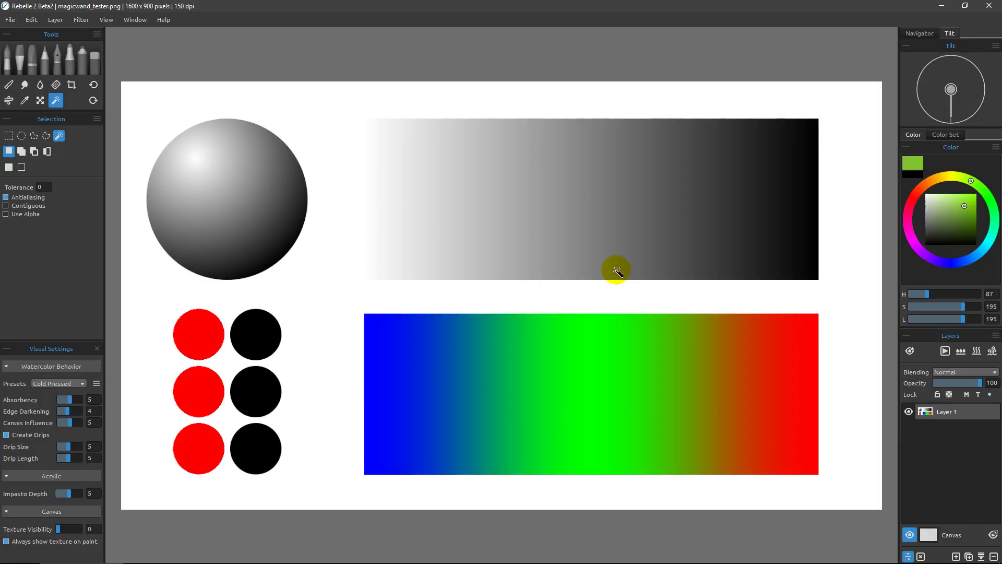
click(258, 336)
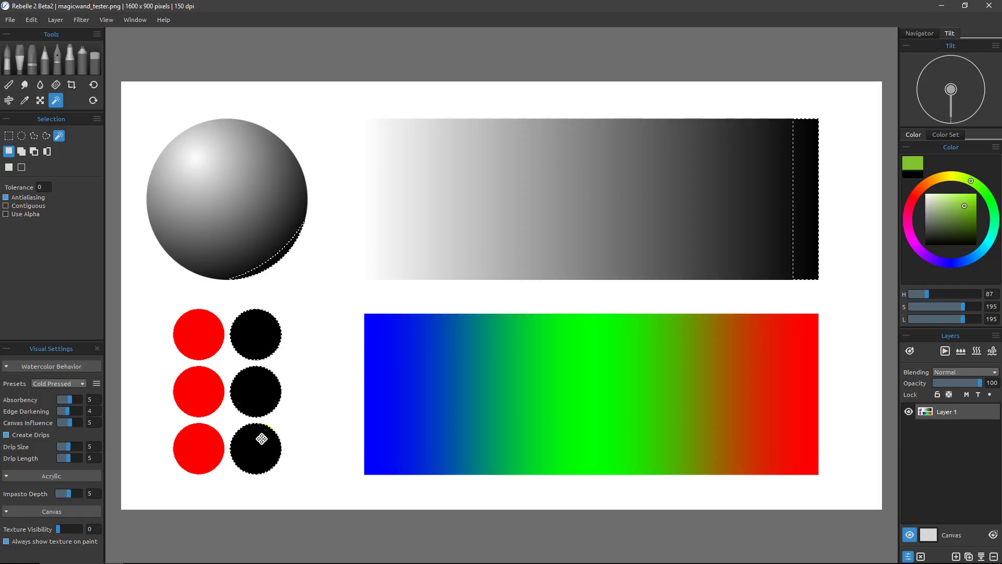
click(285, 255)
click(776, 122)
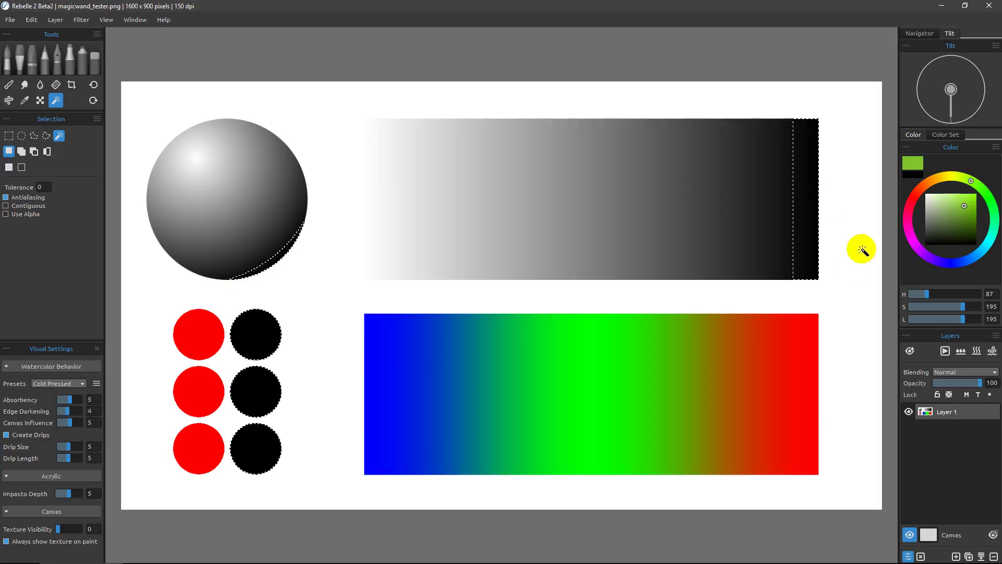
- Clear the selection and review the available select all, deselect and invert selection commands
click(377, 322)
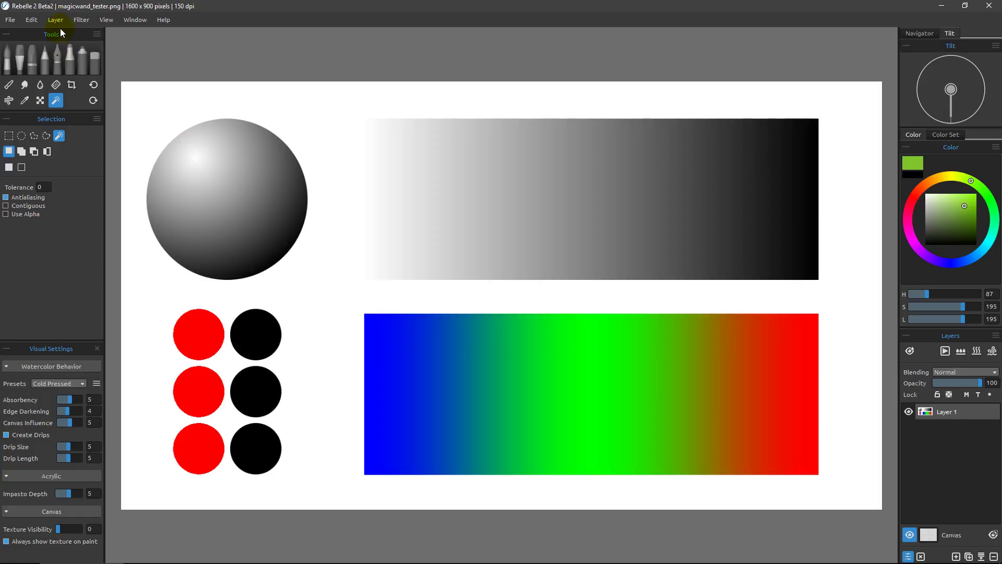
click(32, 20)
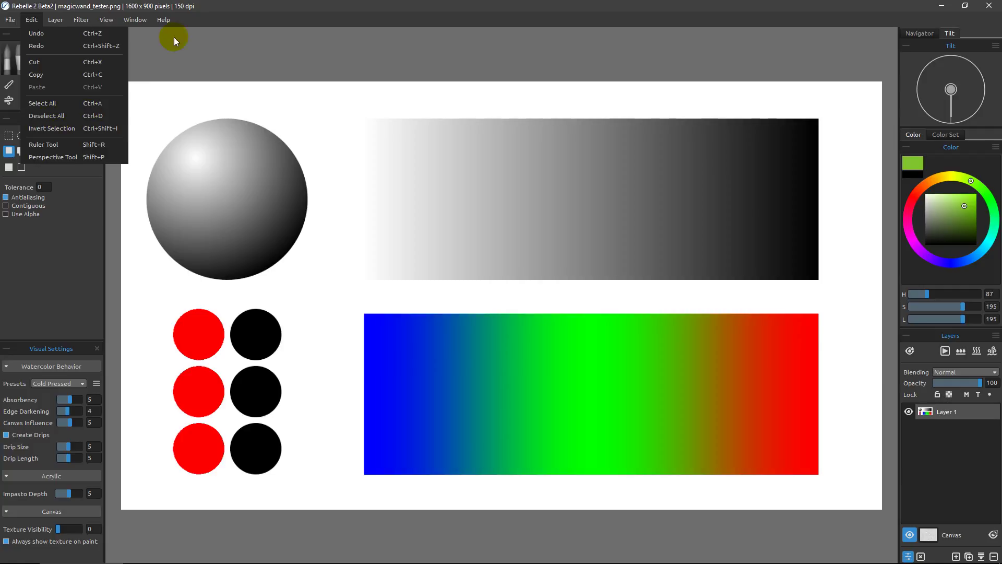
click(251, 47)
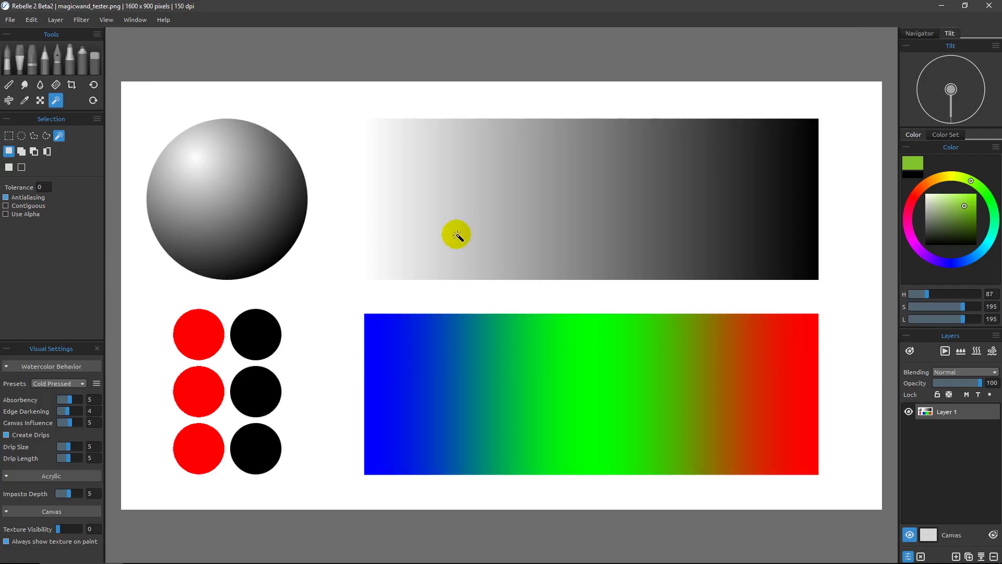
- Enable Contiguous, select only the topmost black circle, and add the darkest bands of the grayscale gradient to the selection
click(6, 206)
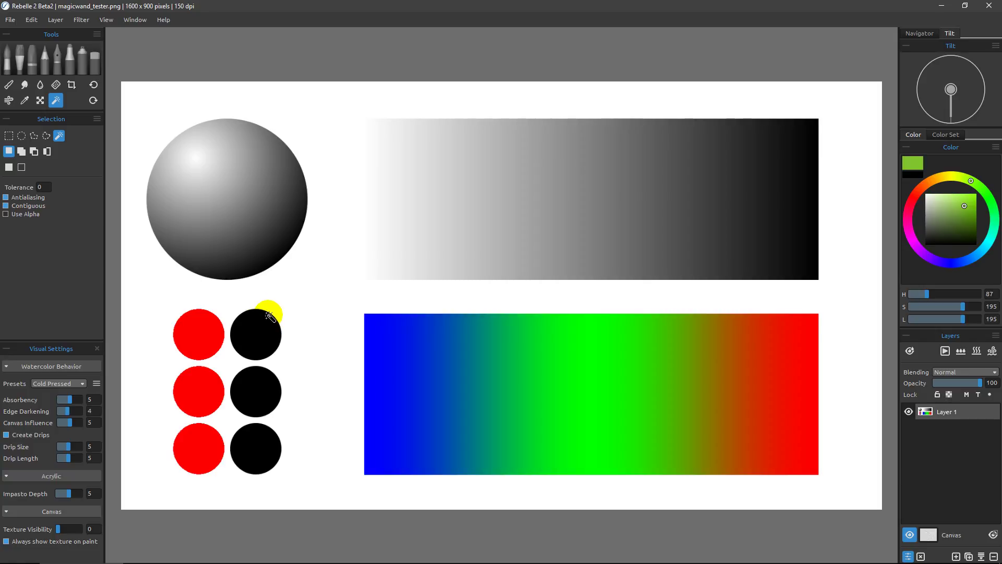
click(245, 334)
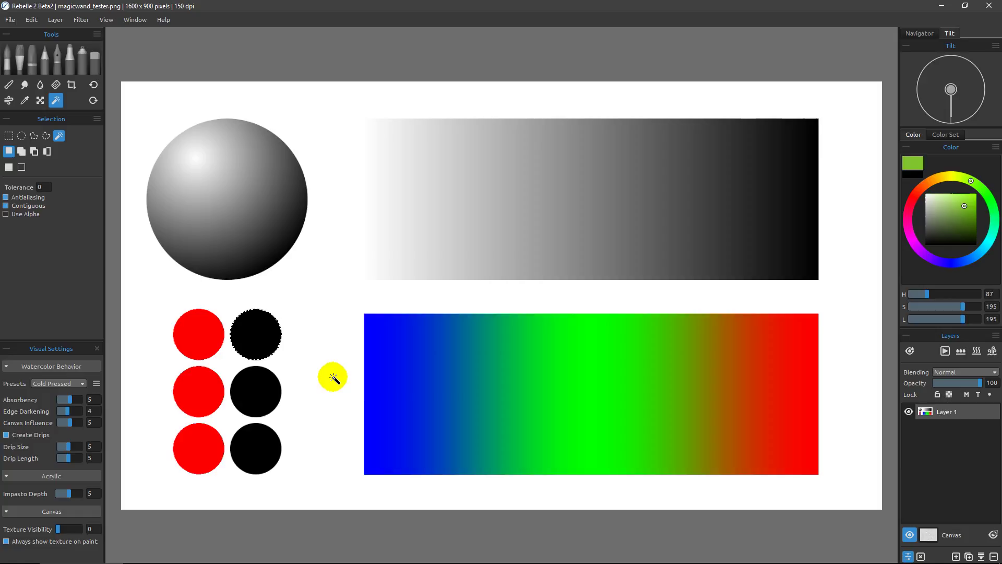
click(809, 203)
shift+click(795, 202)
shift+click(807, 203)
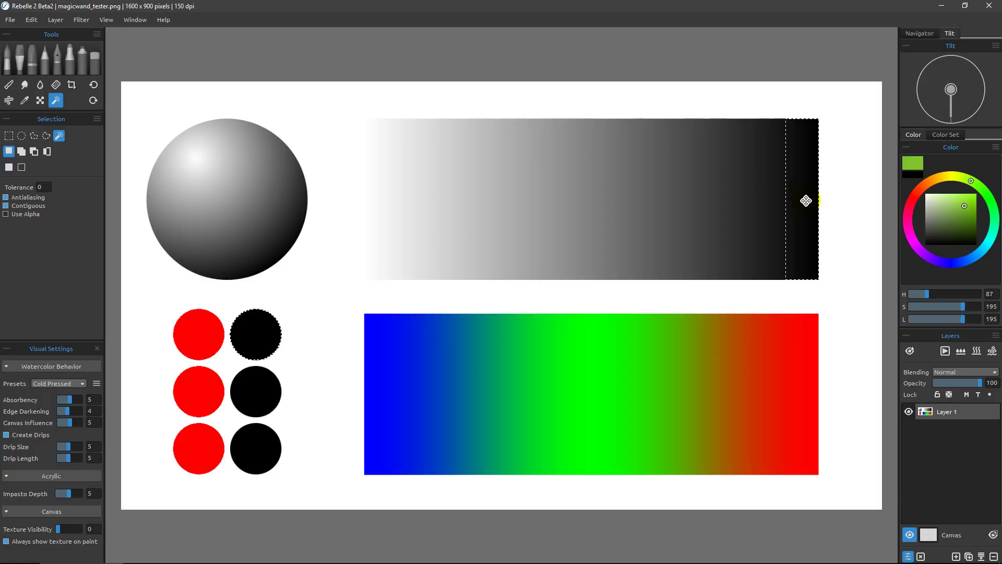
- Subtract the black end of the grayscale gradient from the selection and clear what remains selected
key(alt)
alt+click(805, 203)
click(374, 251)
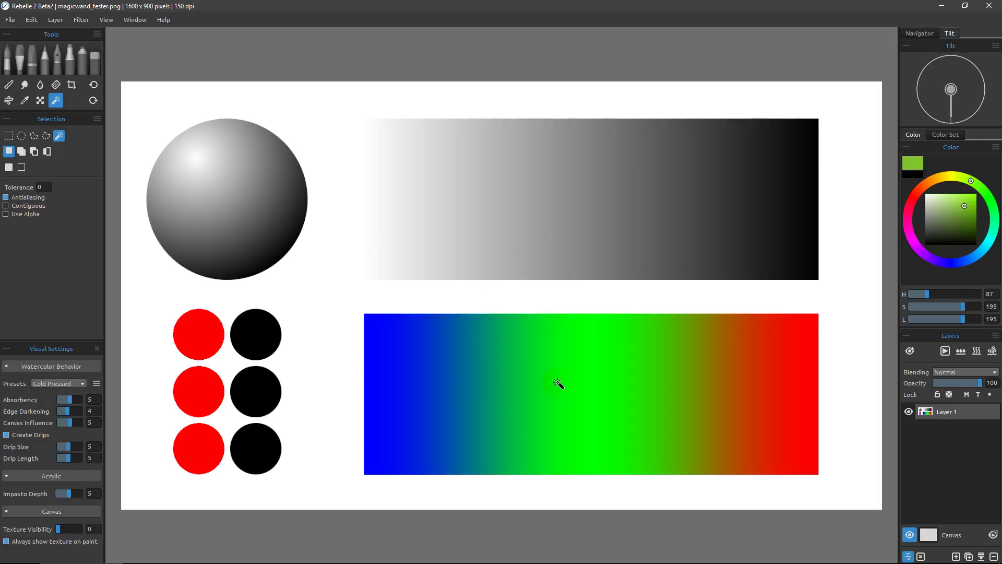
- Set the wand tolerance to 32 with Contiguous off and select all dark tones by sampling the grayscale gradient's black end
mouse_move(488, 378)
mouse_down()
mouse_move(506, 380)
mouse_move(454, 360)
mouse_move(508, 358)
mouse_move(471, 341)
mouse_move(495, 357)
mouse_move(501, 379)
mouse_move(446, 336)
mouse_move(119, 209)
mouse_up()
click(43, 187)
text(32)
key(Return)
click(806, 198)
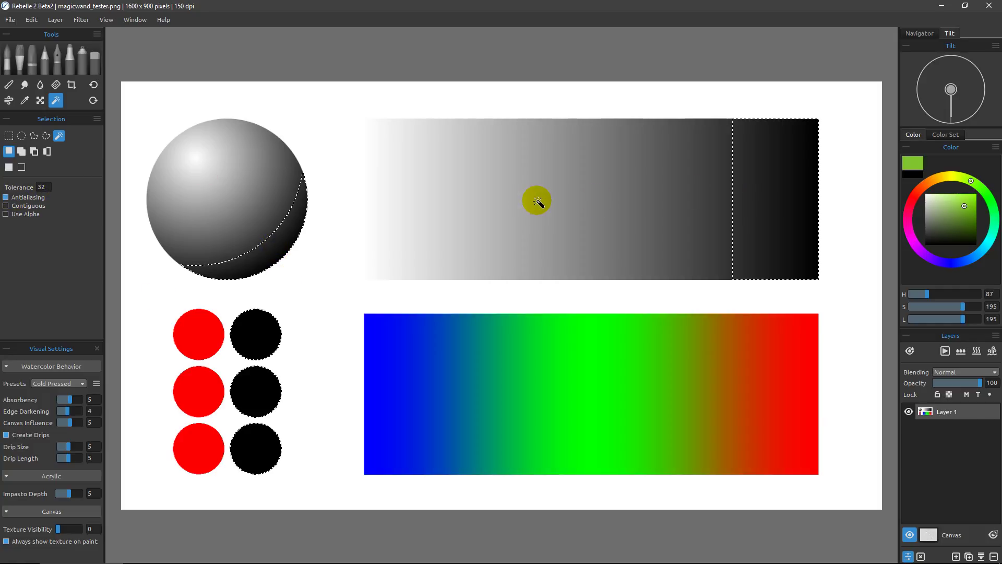
- Select the color gradient's blue end, and replace that selection with its teal range, using tolerance 32
click(372, 385)
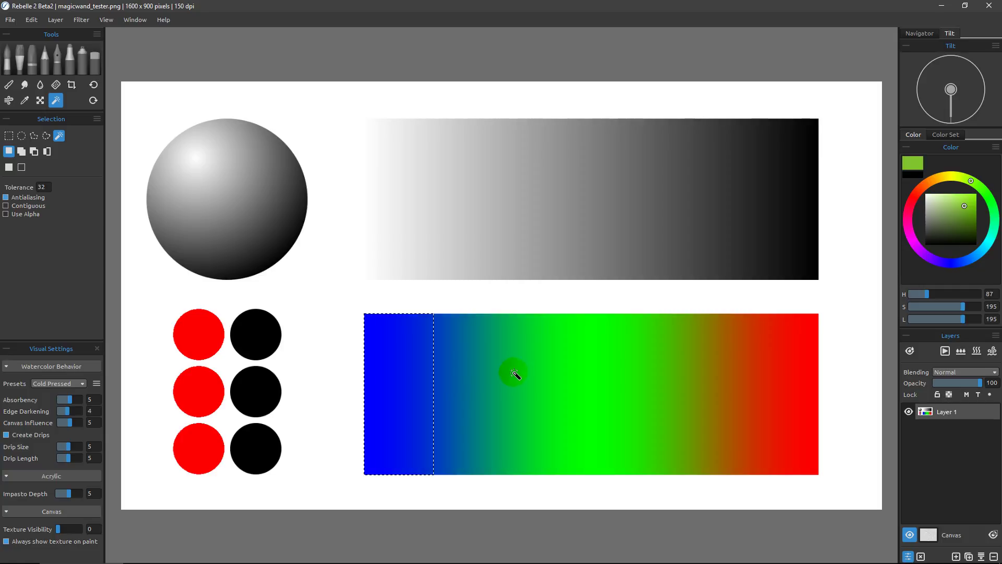
click(487, 379)
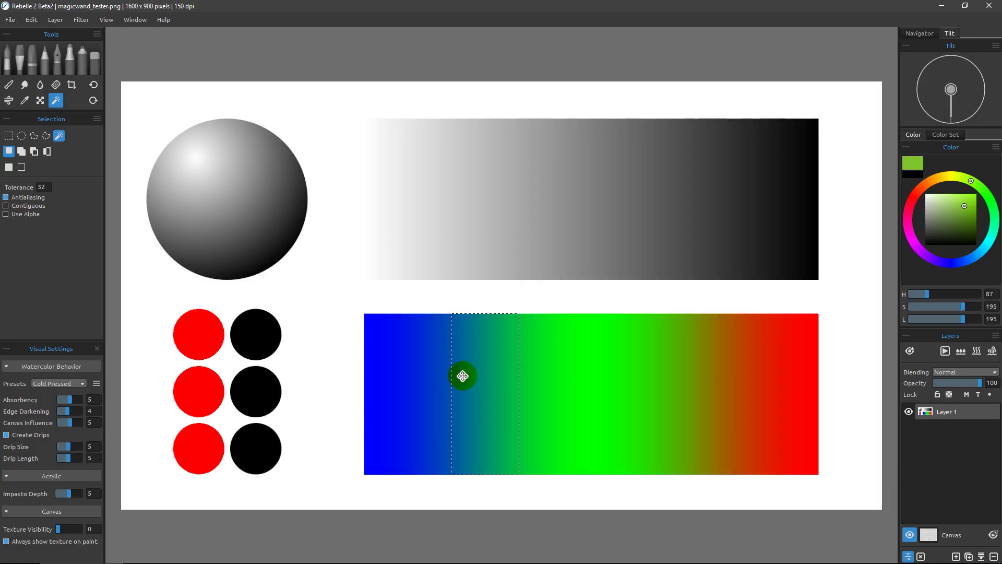
click(44, 203)
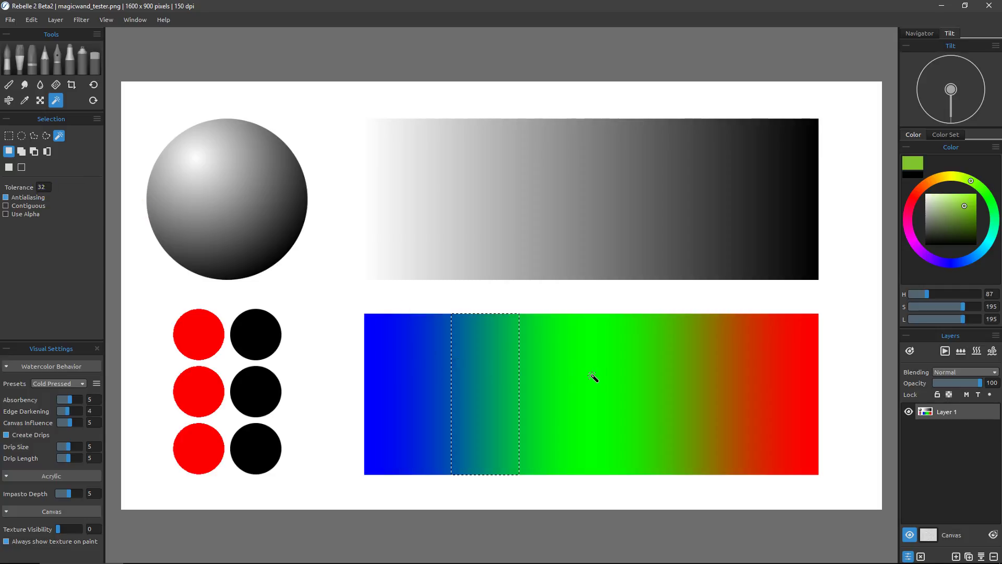
- Set the wand tolerance to 0 and select the pure blue end of the color gradient
double_click(46, 186)
text(0)
click(382, 364)
click(404, 392)
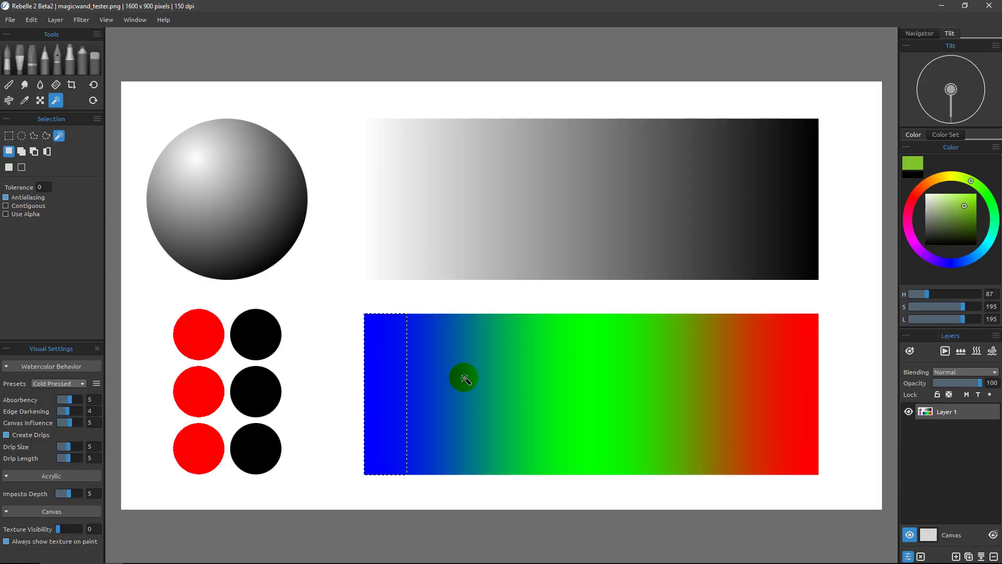
- Select the teal bands of the color gradient, adding adjoining bands to the selection, and deselect everything
click(465, 379)
click(483, 381)
shift+click(502, 385)
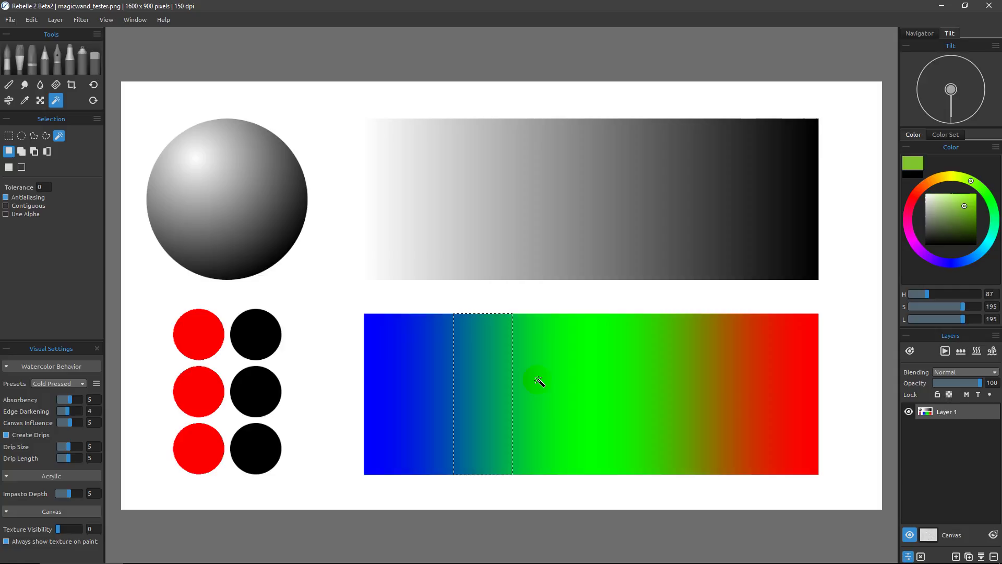
click(433, 300)
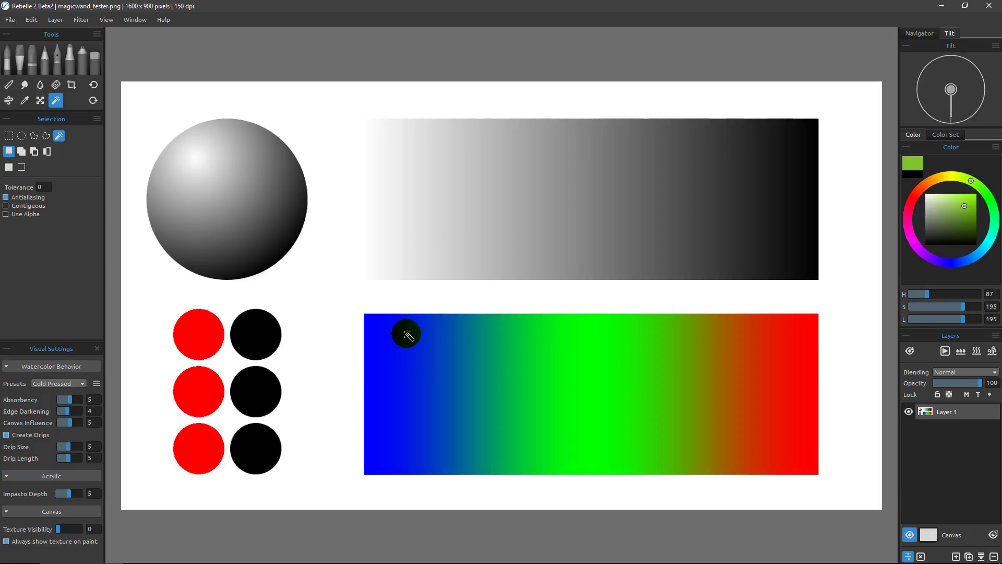
- Switch to the Pastel tool, add a new layer and hide Layer 1
click(32, 59)
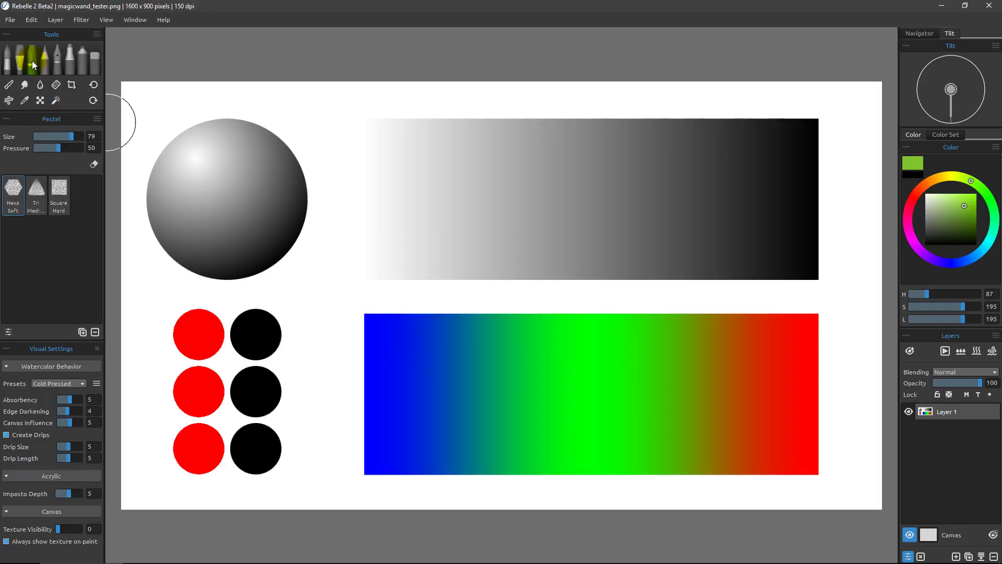
click(955, 556)
click(909, 427)
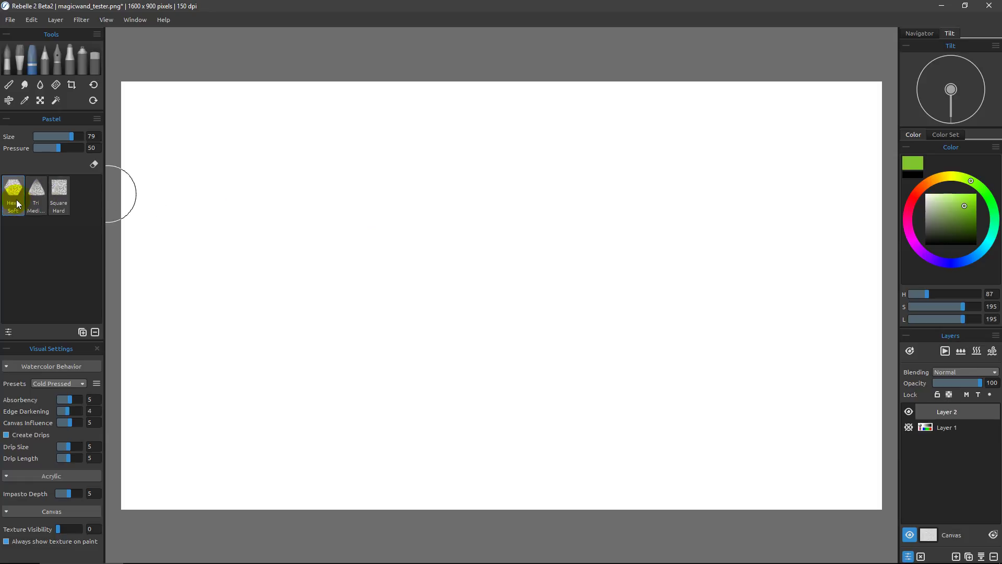
- Set the pastel size to 100 and the paint color to dark red with H 3, S 255, L 176
drag(71, 136, 82, 134)
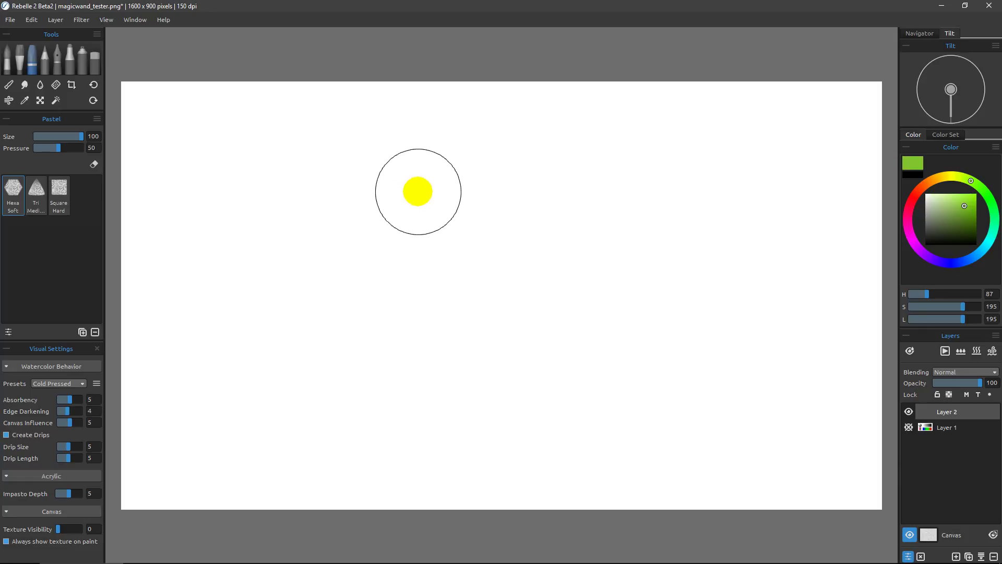
click(914, 196)
drag(934, 204, 984, 213)
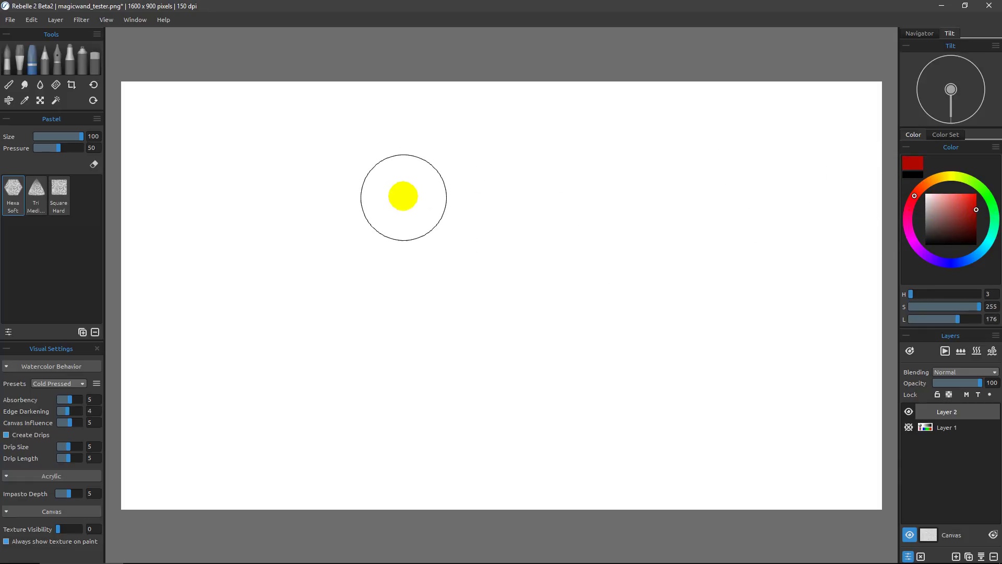
- Paint two parallel diagonal red pastel strokes on Layer 2 and briefly hide the canvas to check their transparency
mouse_move(445, 157)
mouse_down()
mouse_move(347, 249)
mouse_move(284, 324)
mouse_up()
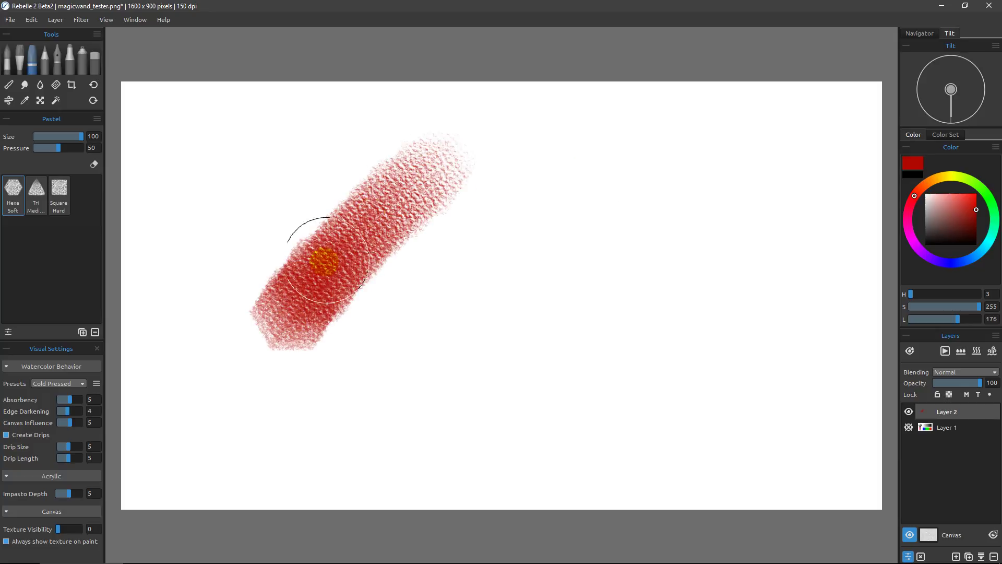
drag(641, 156, 402, 386)
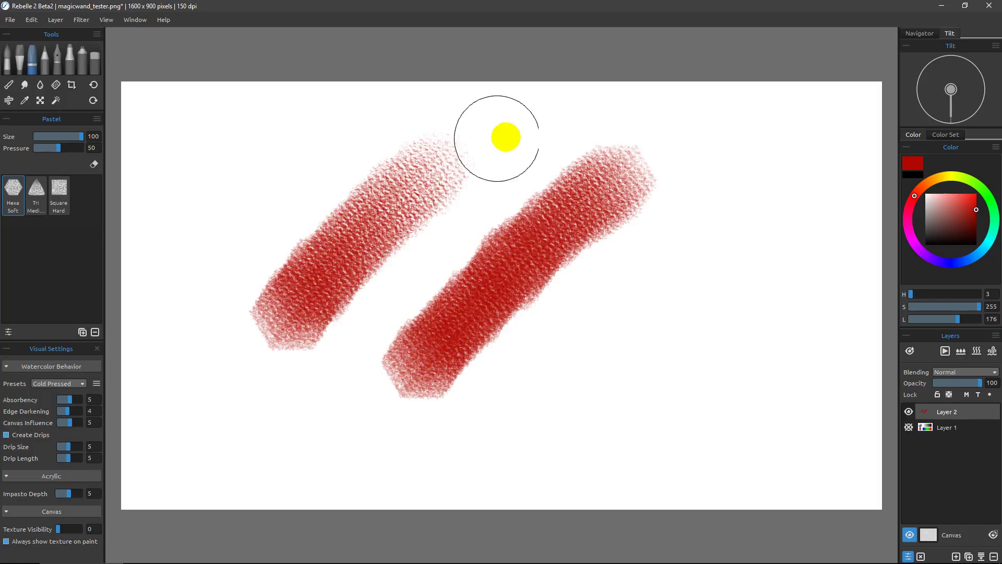
click(909, 534)
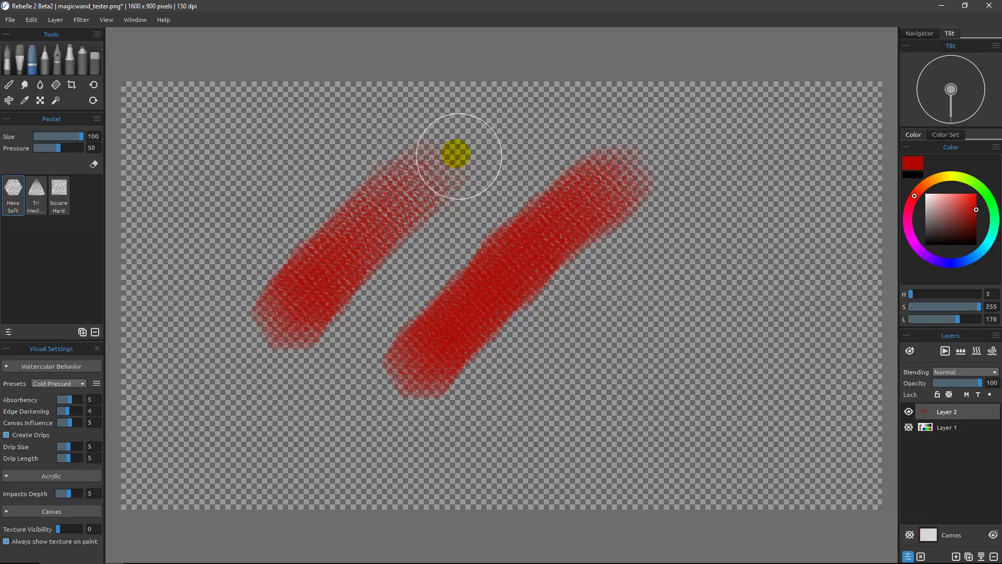
click(909, 534)
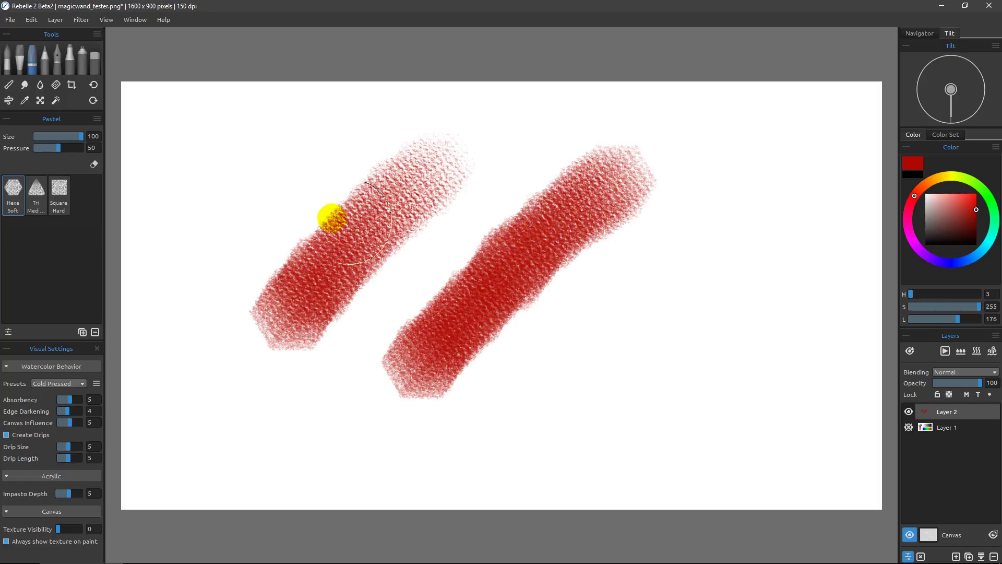
- With the Magic Wand and Use Alpha enabled, select the denser pastel stroke and add the lighter stroke to the selection
click(56, 101)
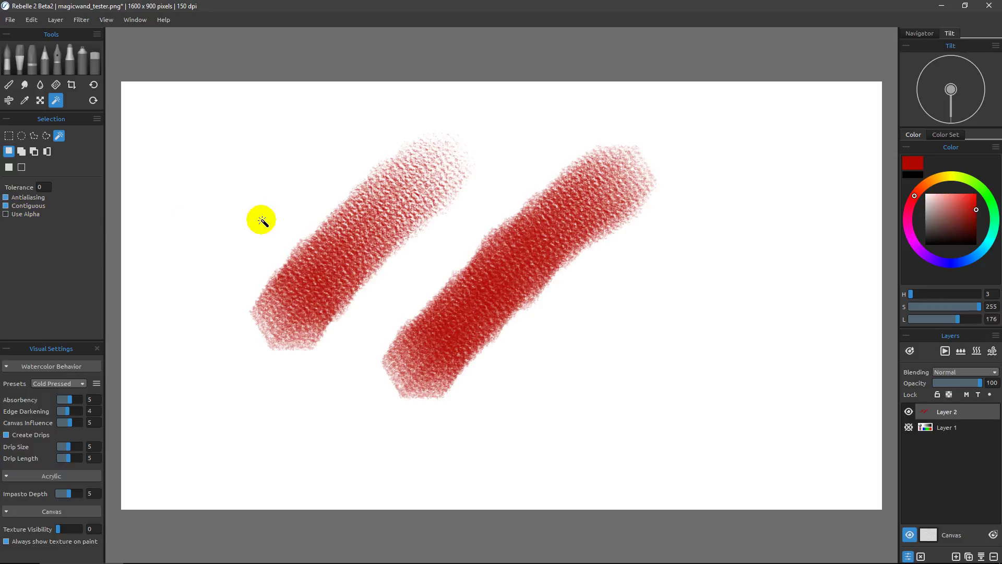
click(514, 243)
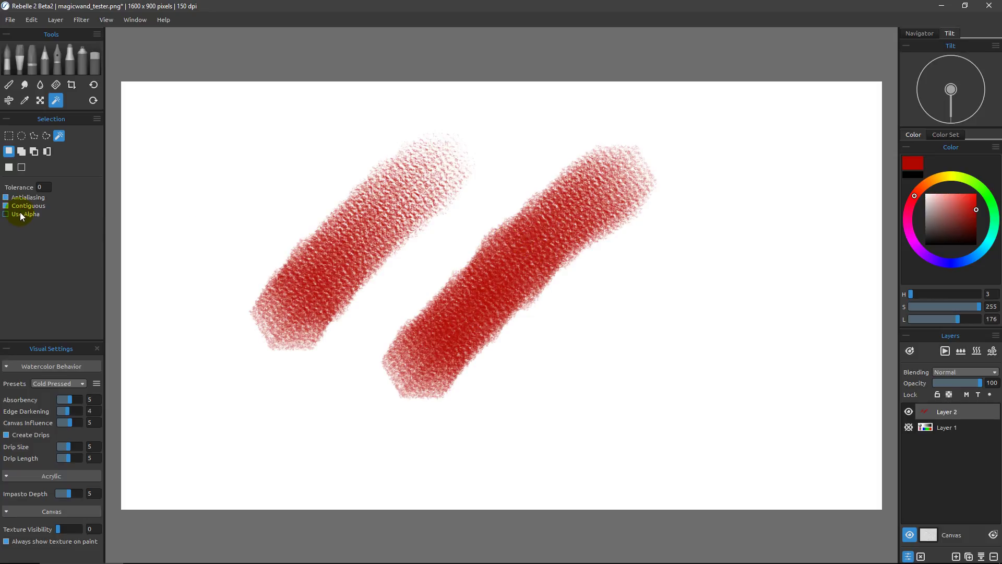
click(515, 241)
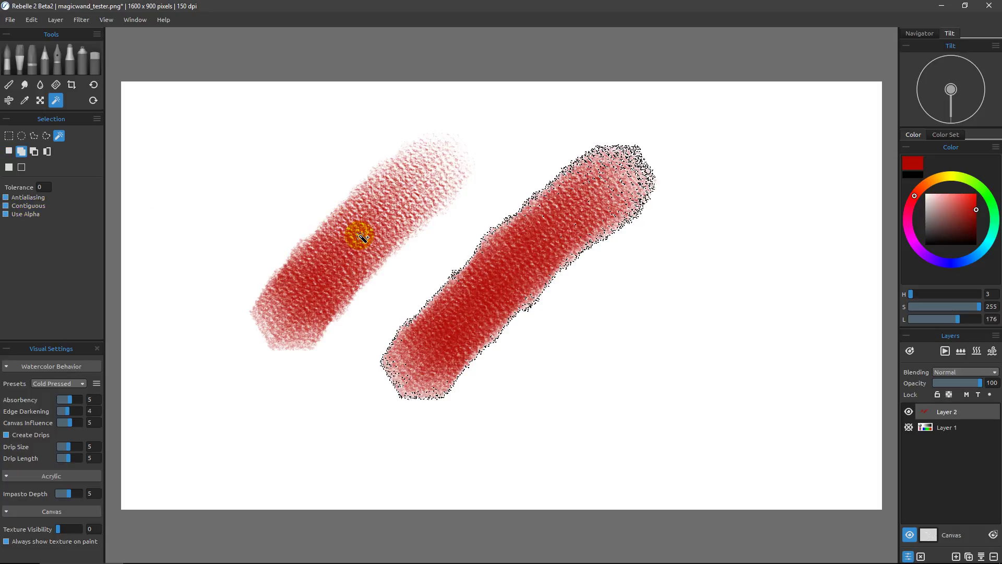
shift+click(353, 238)
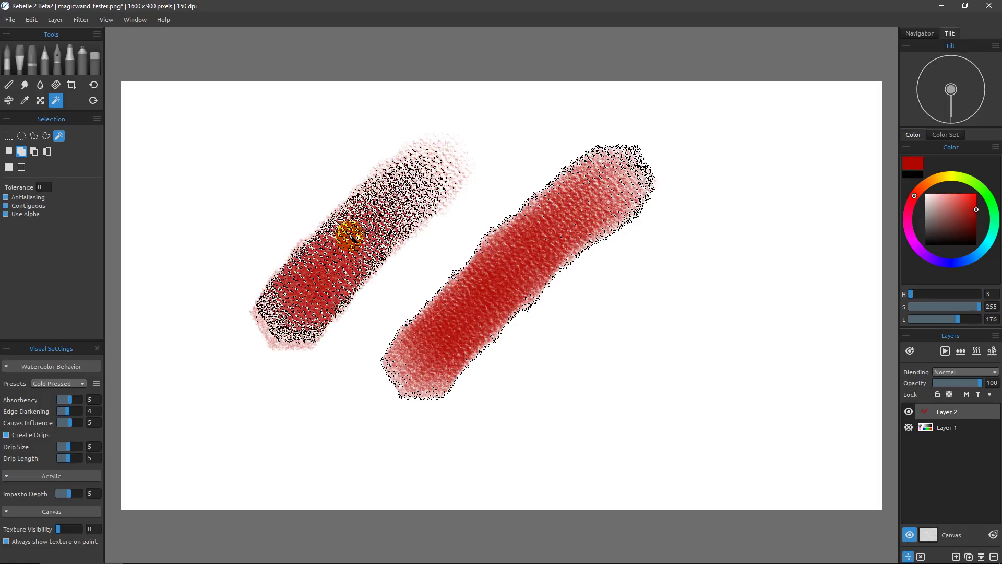
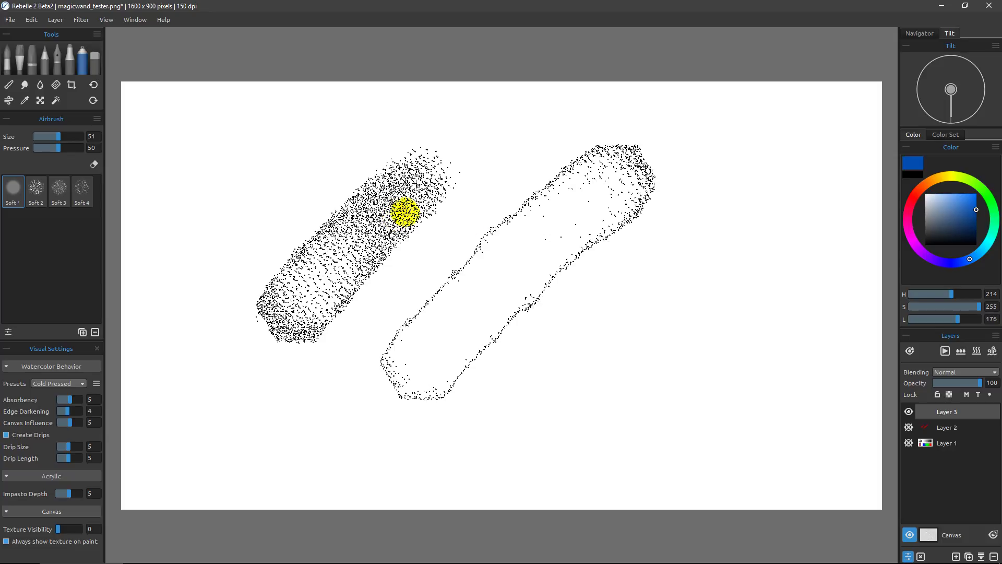
- Airbrush blue over both selected stroke shapes on Layer 3 and deselect
mouse_move(374, 172)
mouse_down()
mouse_move(253, 283)
mouse_move(400, 159)
mouse_move(376, 202)
mouse_move(256, 332)
mouse_move(395, 206)
mouse_move(323, 303)
mouse_up()
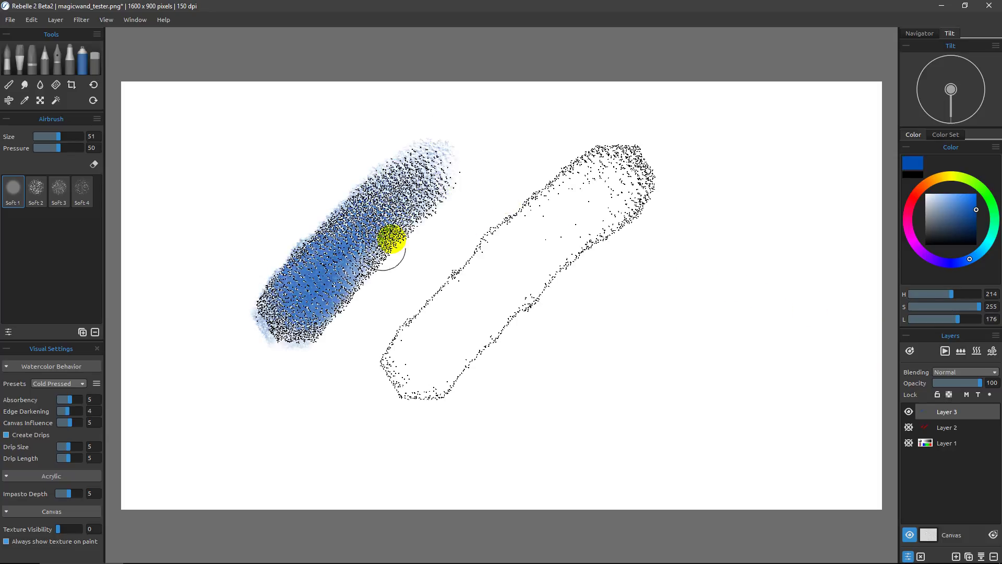
mouse_move(609, 156)
mouse_down()
mouse_move(537, 192)
mouse_move(606, 163)
mouse_move(675, 155)
mouse_move(665, 187)
mouse_move(445, 384)
mouse_up()
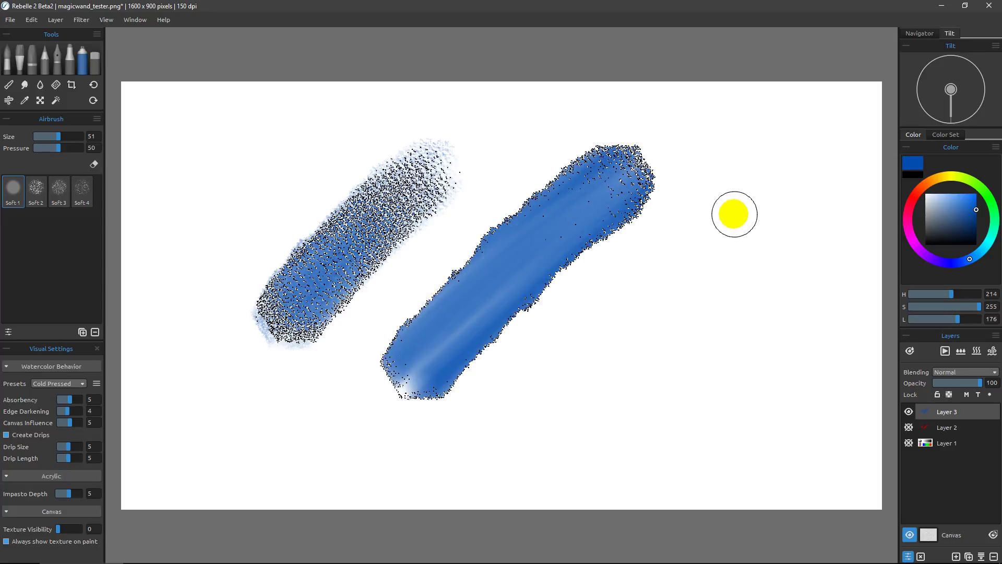
click(647, 153)
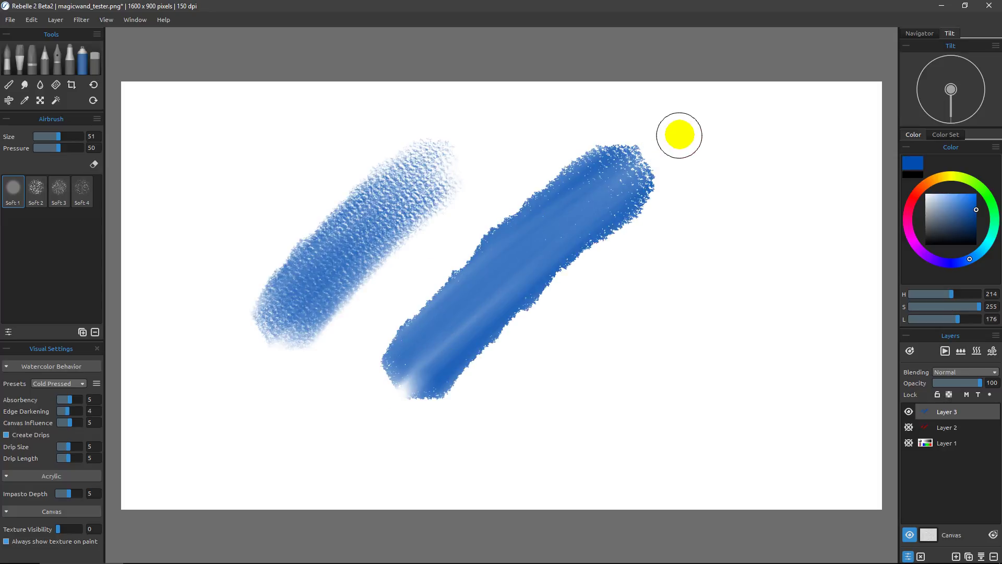
mouse_move(652, 154)
mouse_down()
mouse_move(565, 167)
mouse_move(593, 230)
mouse_move(542, 221)
mouse_move(470, 268)
mouse_move(520, 208)
mouse_move(643, 179)
mouse_move(621, 218)
mouse_move(450, 351)
mouse_move(398, 371)
mouse_up()
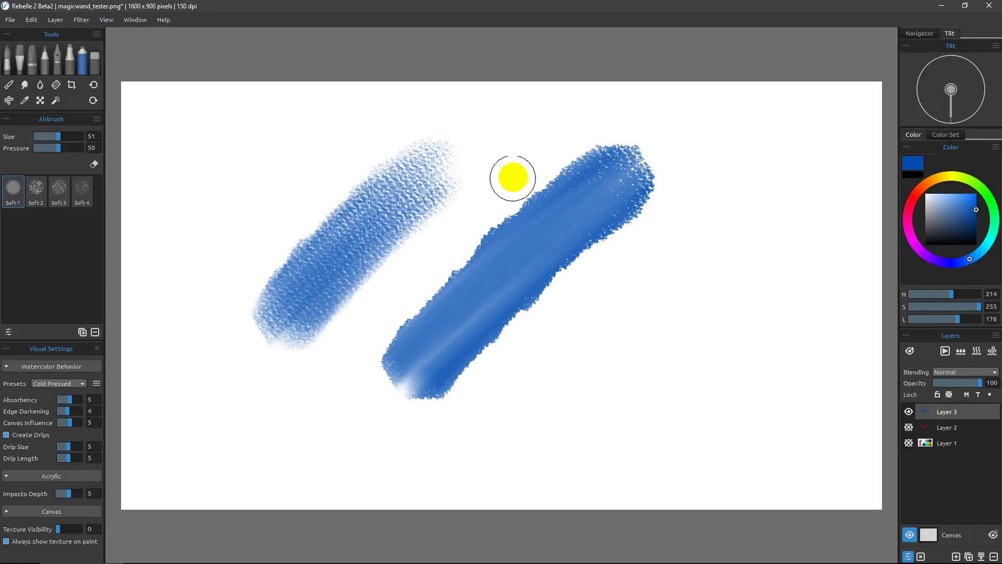
mouse_move(638, 140)
mouse_down()
mouse_move(604, 241)
mouse_move(542, 250)
mouse_move(510, 224)
mouse_up()
drag(640, 139, 606, 241)
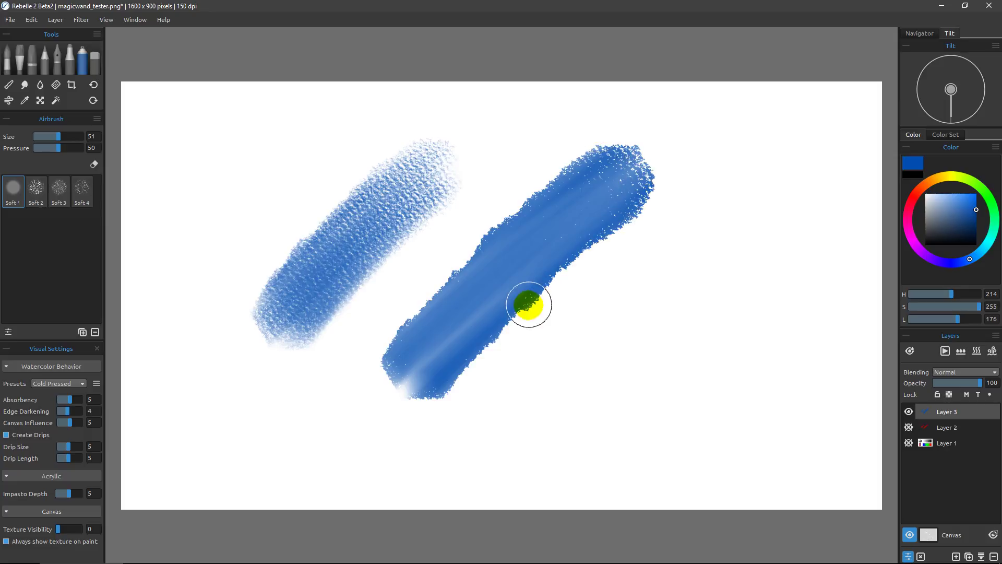
drag(290, 291, 329, 279)
mouse_move(413, 170)
mouse_down()
mouse_move(362, 178)
mouse_move(403, 215)
mouse_move(332, 270)
mouse_move(345, 234)
mouse_up()
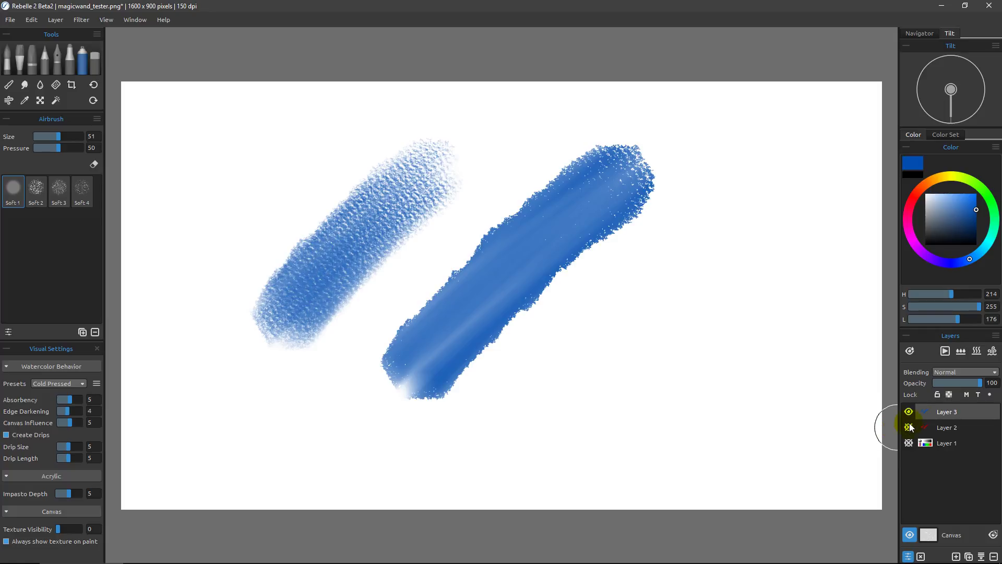
click(480, 307)
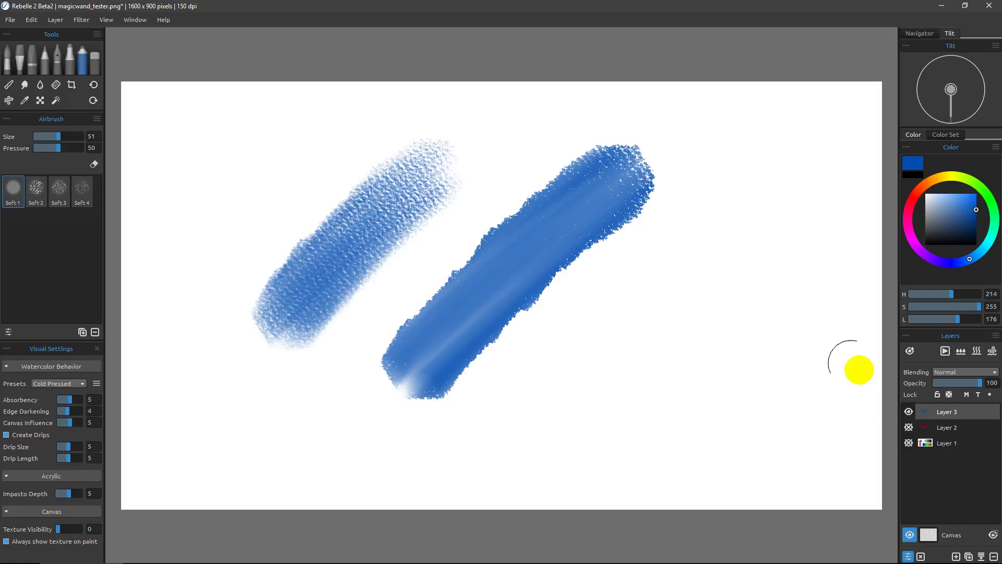
- Delete Layer 3 and Layer 1, and make Layer 2 with the red pastel strokes visible
click(994, 557)
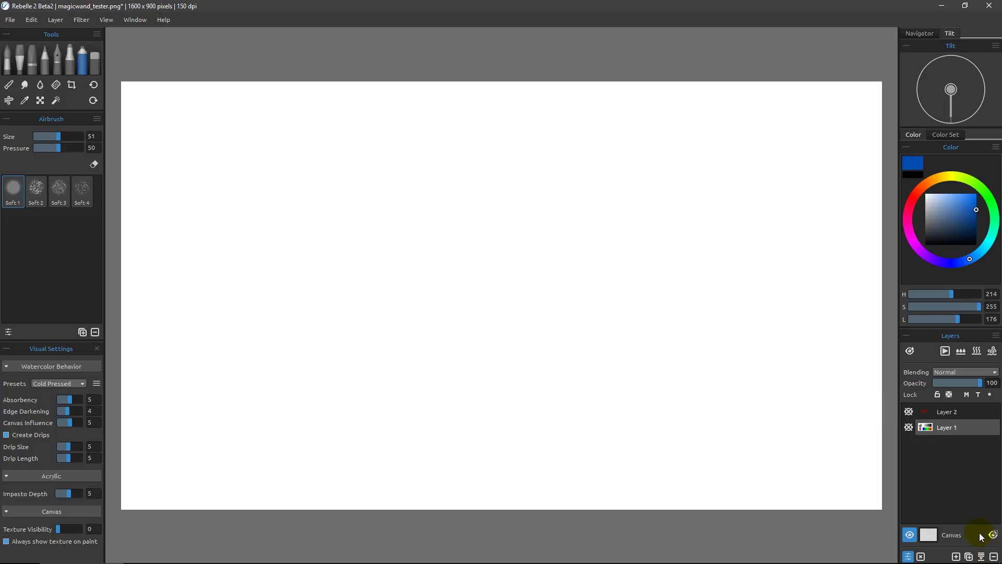
click(907, 411)
click(994, 557)
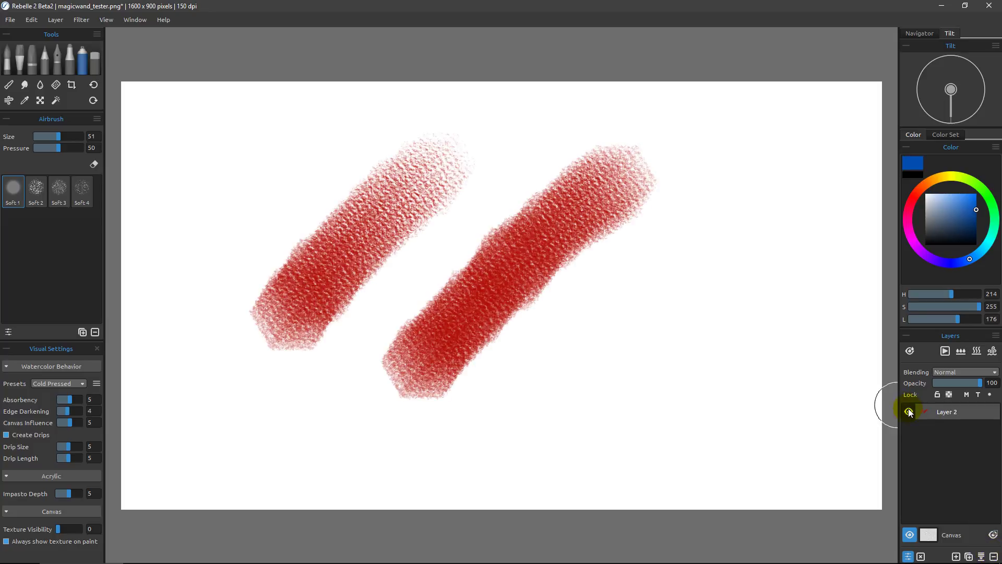